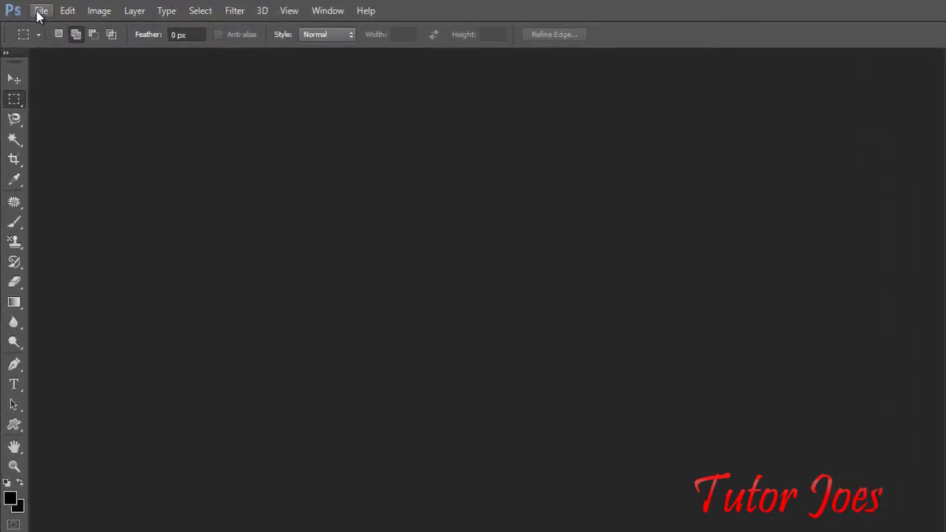
# Step: Open the lioness photo e23 (170).jpg
pyautogui.click(40, 11)
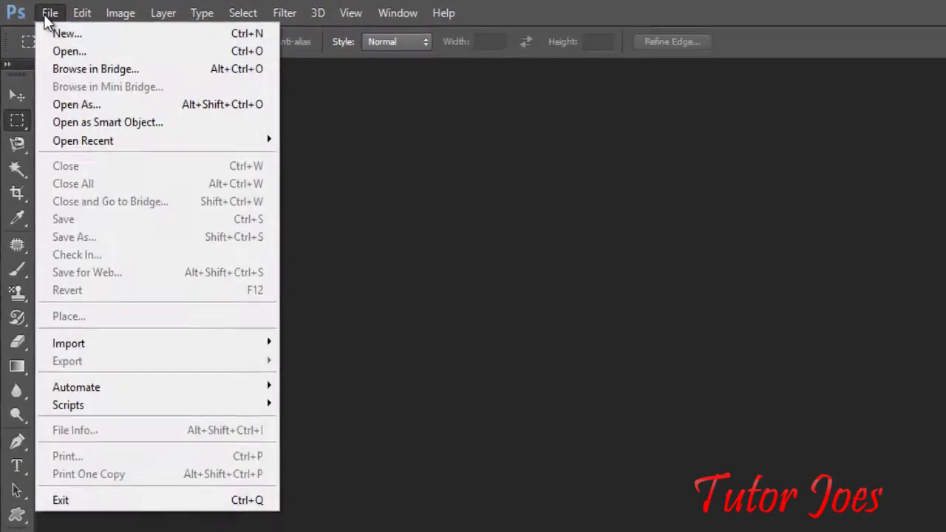
pyautogui.click(103, 62)
pyautogui.doubleClick(659, 97)
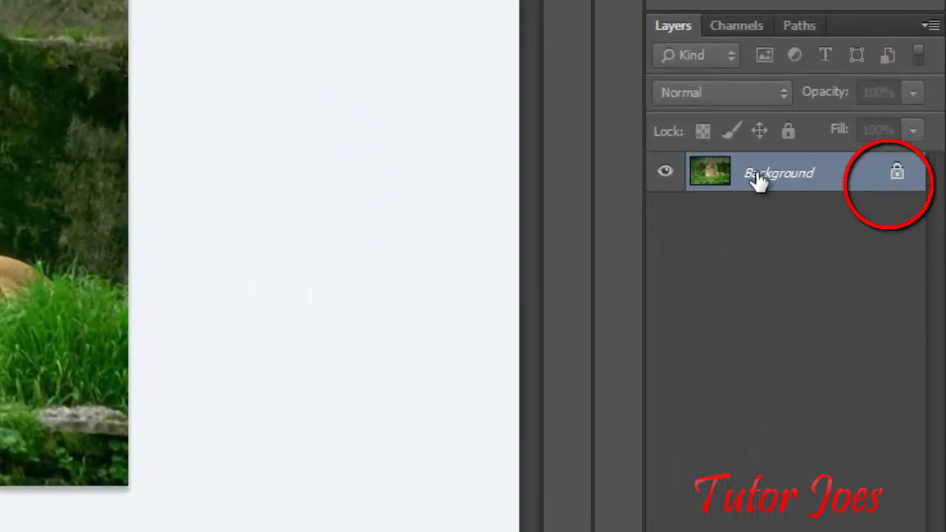
# Step: Convert the locked Background into an ordinary layer named halftone
pyautogui.doubleClick(866, 189)
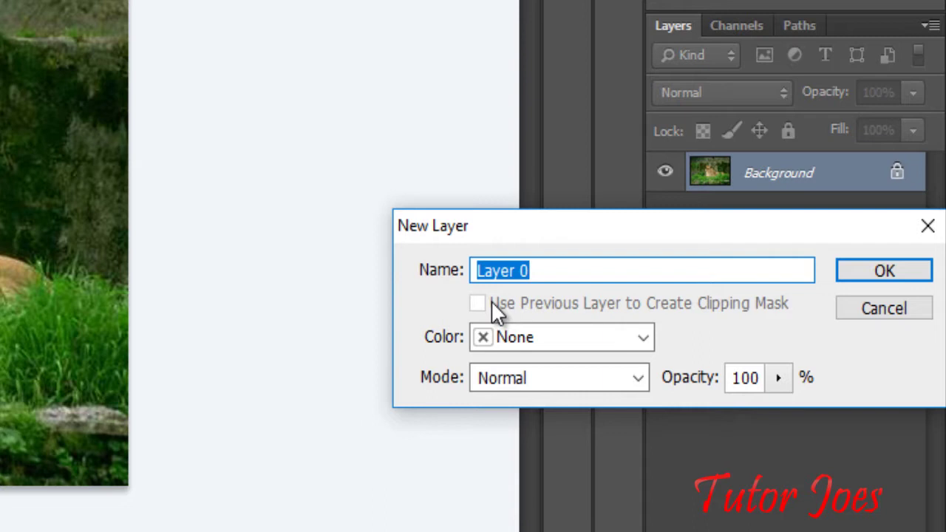
pyautogui.write('hal')
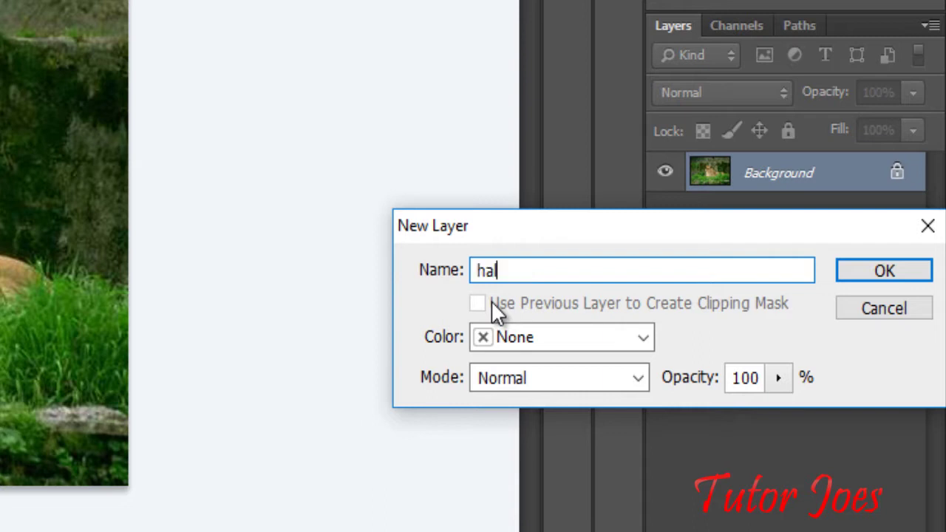
pyautogui.write('ftone')
pyautogui.click(874, 267)
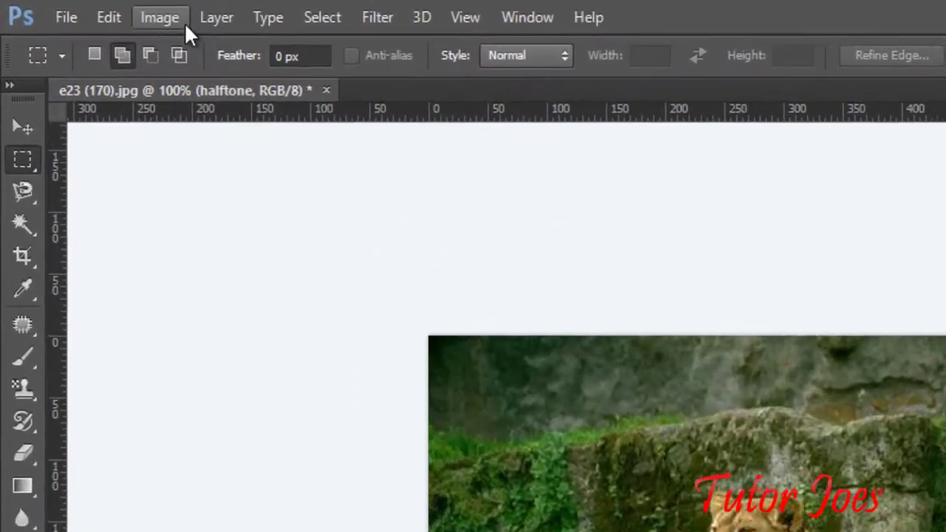
# Step: Add a new Layer 1 above the halftone layer
pyautogui.click(108, 8)
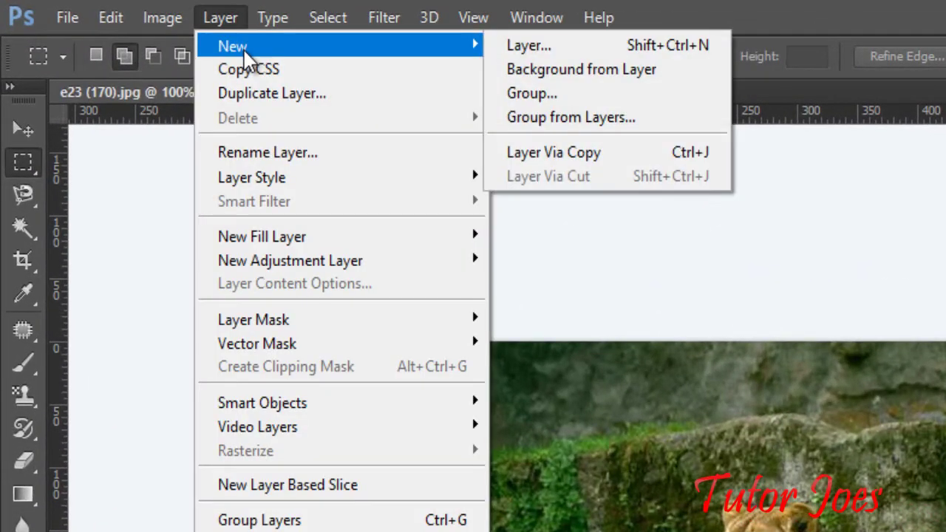
pyautogui.moveTo(162, 17)
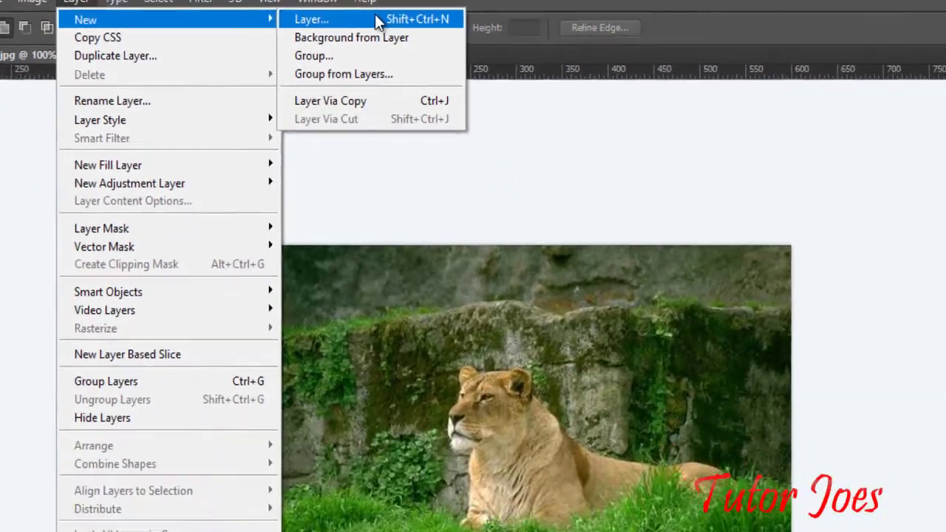
pyautogui.click(377, 20)
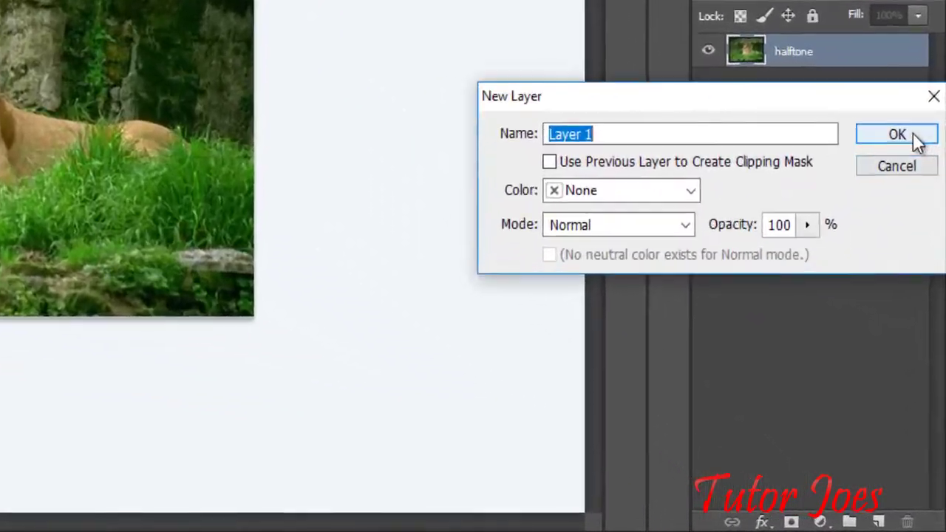
pyautogui.click(897, 134)
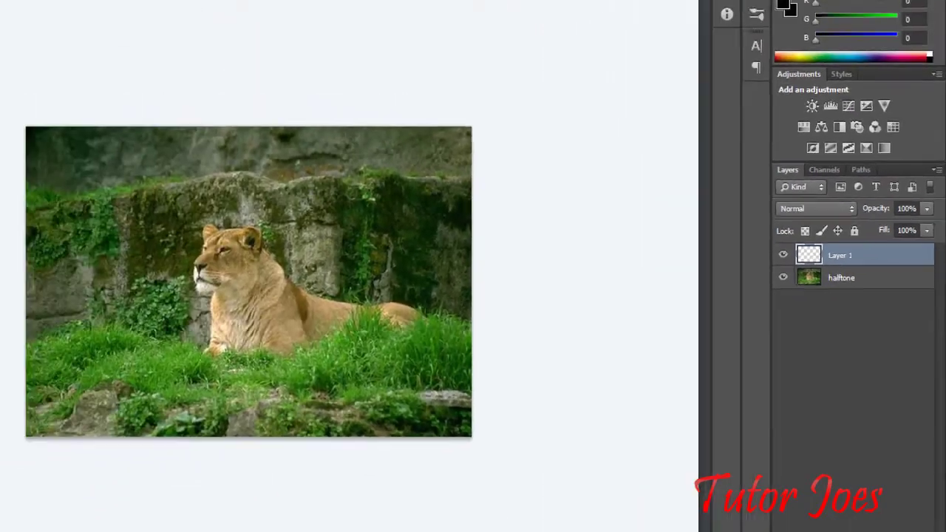
# Step: Fill Layer 1 entirely with White
pyautogui.click(113, 18)
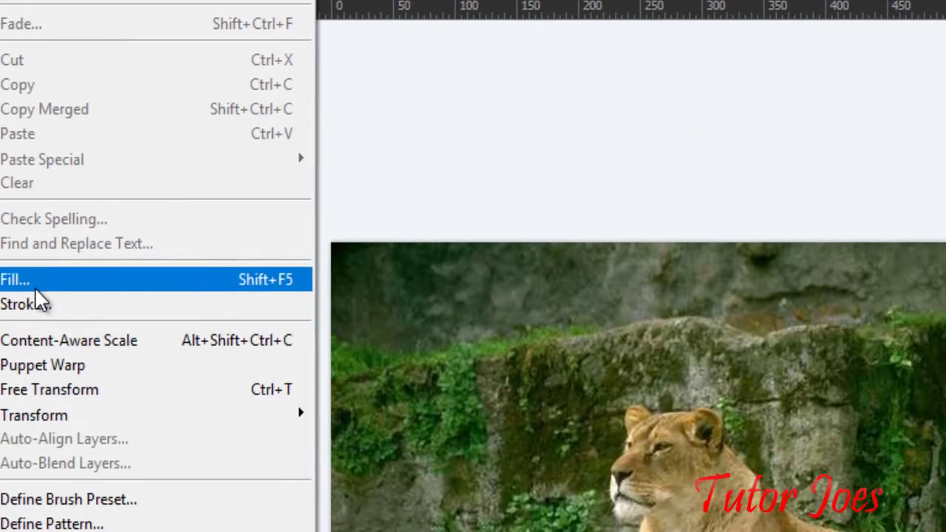
pyautogui.click(133, 387)
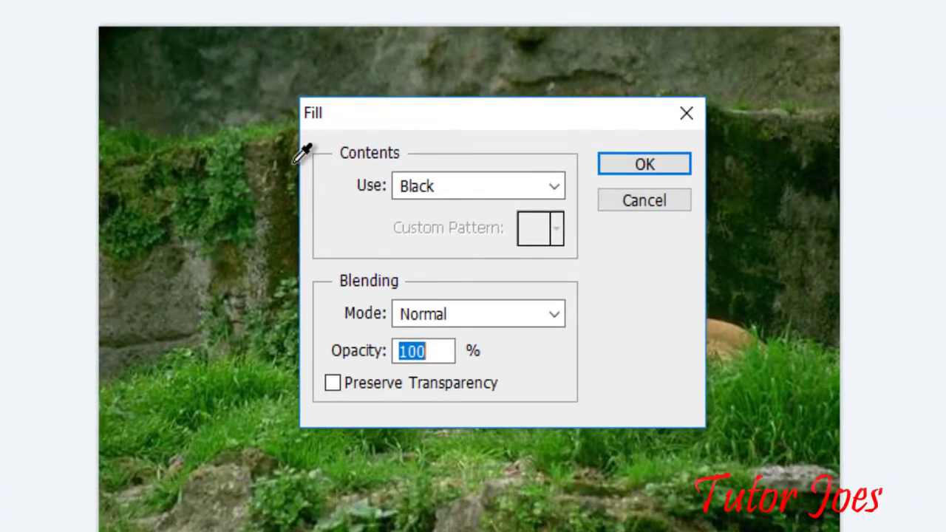
pyautogui.click(473, 189)
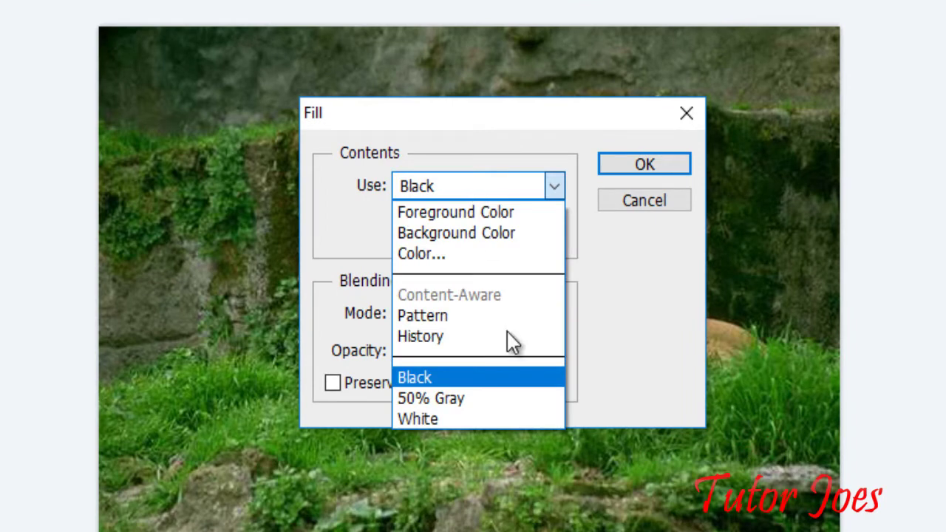
pyautogui.click(459, 418)
pyautogui.click(623, 167)
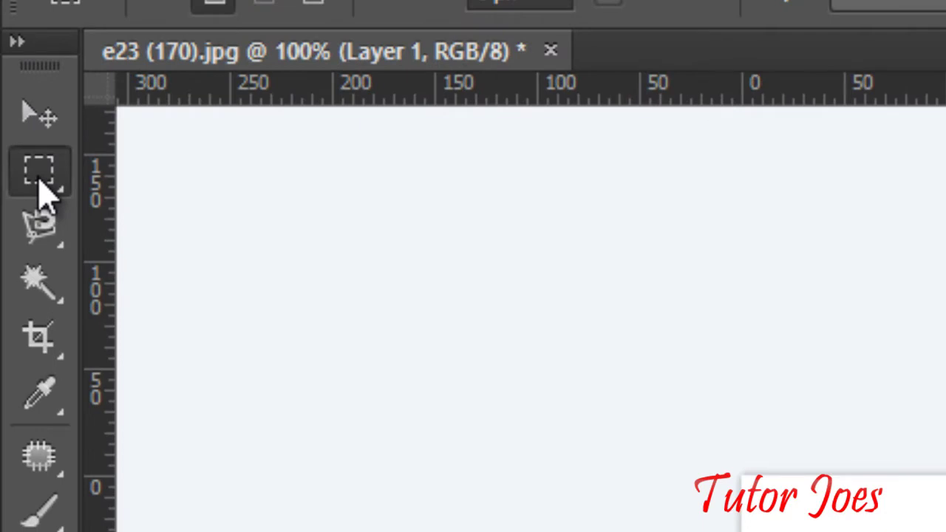
# Step: Select a rectangle inset from the canvas edges with the Rectangular Marquee Tool
pyautogui.rightClick(39, 185)
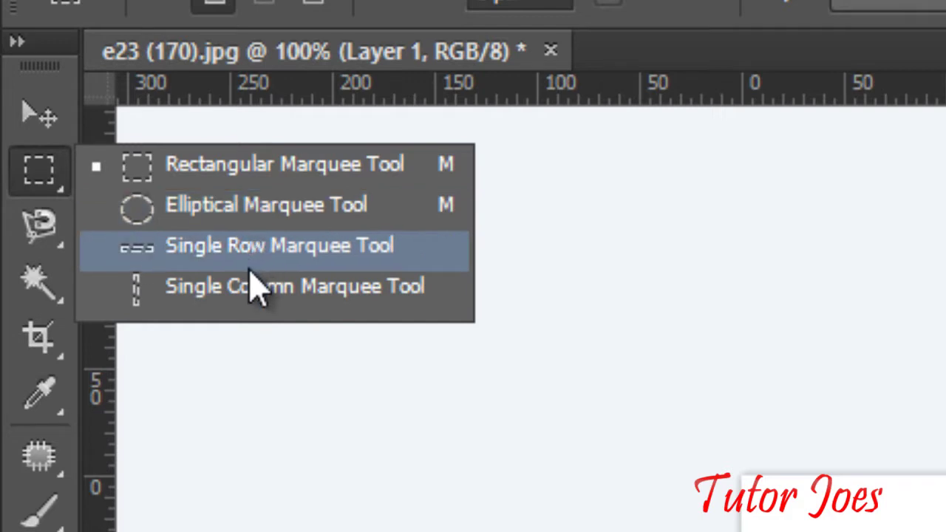
pyautogui.click(218, 167)
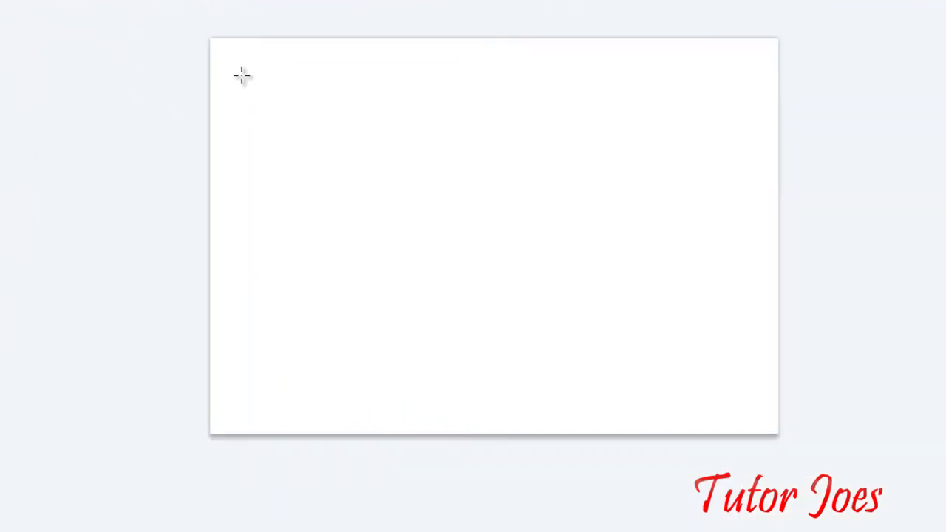
pyautogui.moveTo(237, 70)
pyautogui.mouseDown()
pyautogui.moveTo(761, 414)
pyautogui.moveTo(747, 407)
pyautogui.moveTo(756, 401)
pyautogui.mouseUp()
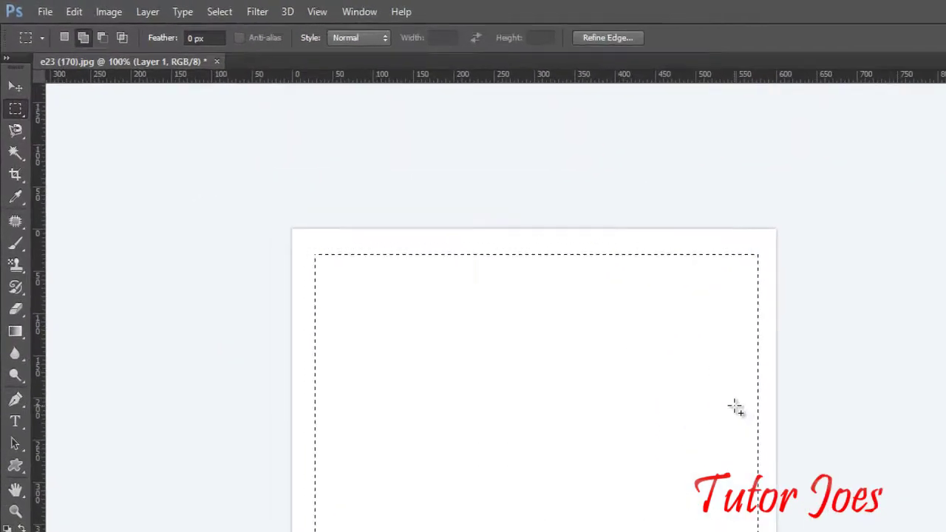
# Step: Fill the rectangular selection with Black
pyautogui.click(125, 24)
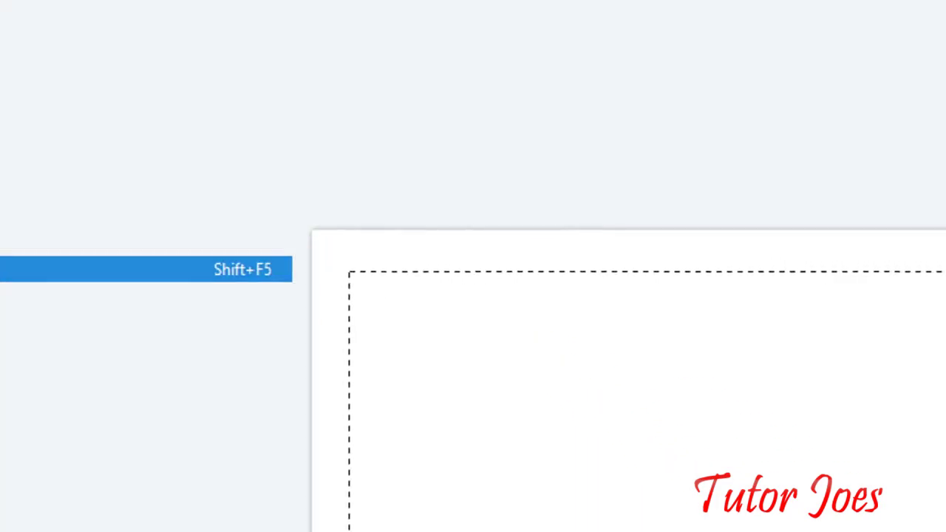
pyautogui.click(130, 409)
pyautogui.click(408, 185)
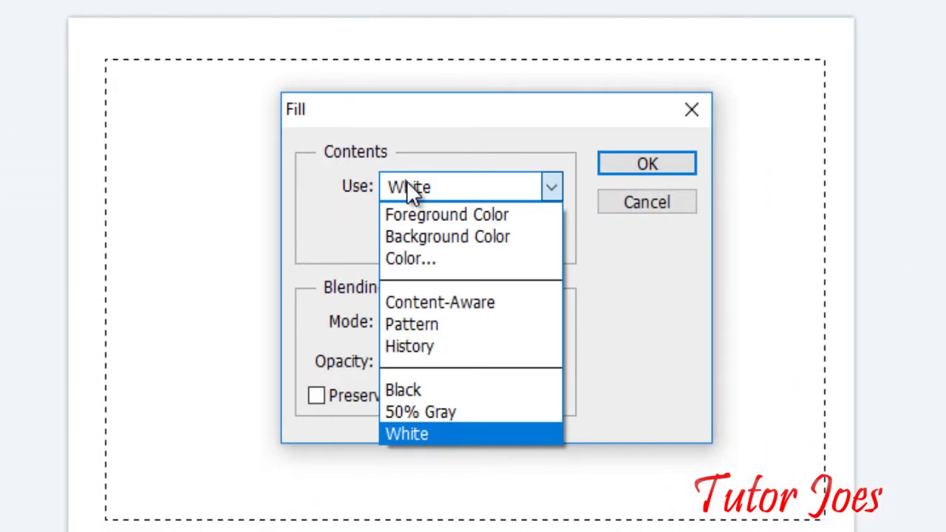
pyautogui.click(473, 389)
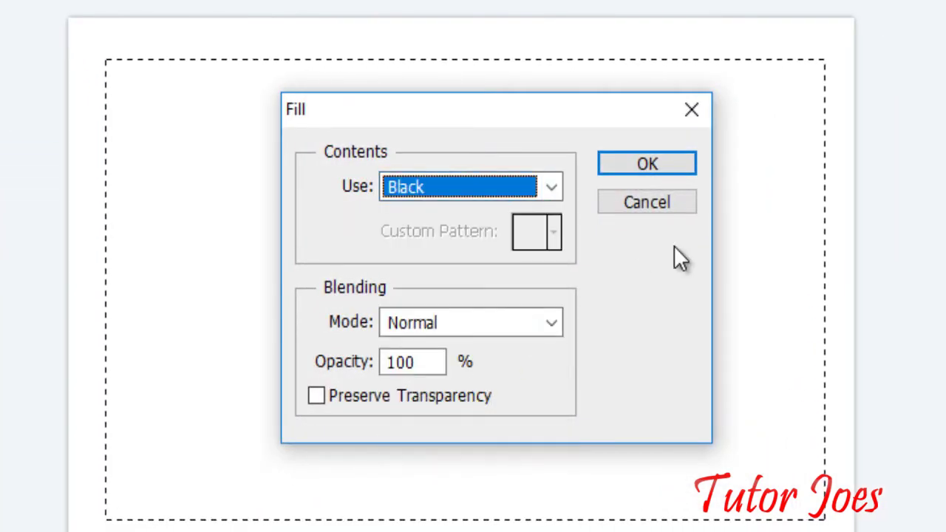
pyautogui.click(669, 164)
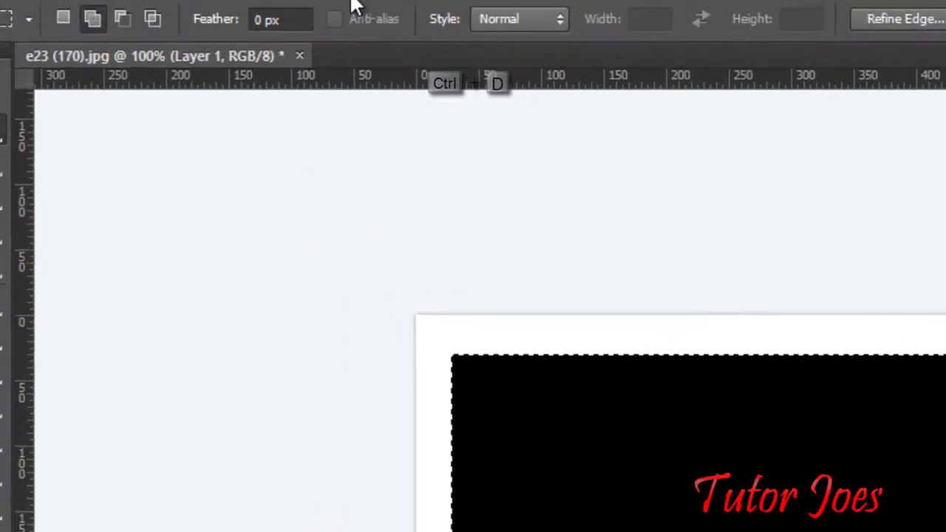
# Step: Deselect the selection around the black rectangle
pyautogui.hotkey('ctrl', 'd')
pyautogui.click(364, 26)
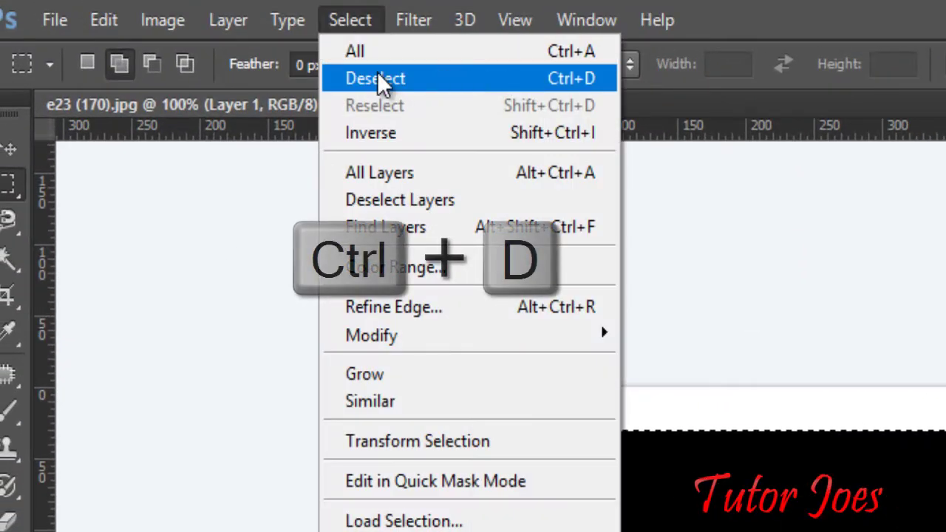
pyautogui.click(206, 175)
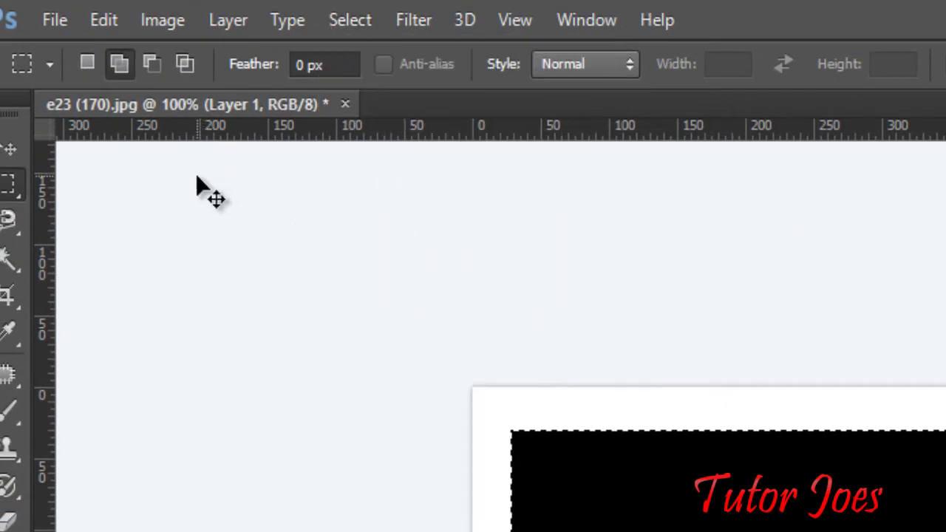
pyautogui.hotkey('ctrl', 'd')
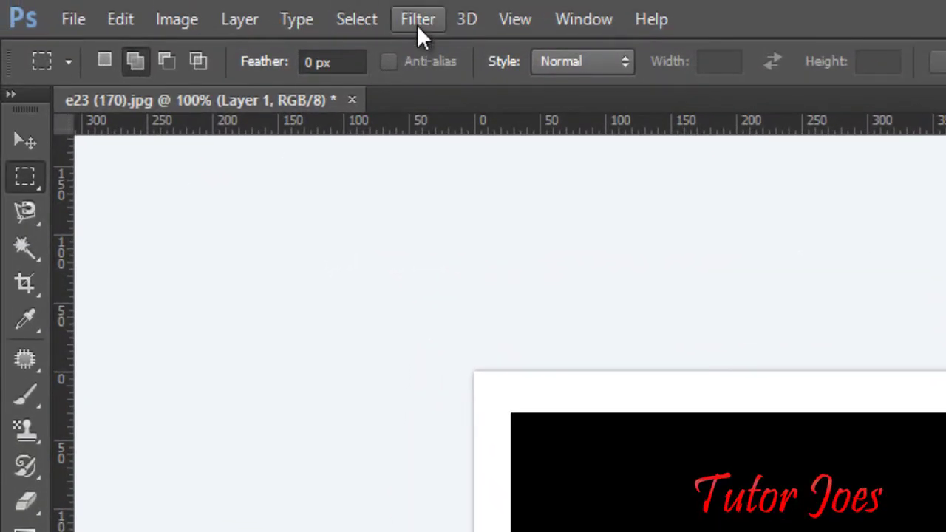
# Step: Convert Layer 1 for Smart Filters, turning it into a smart object
pyautogui.click(422, 25)
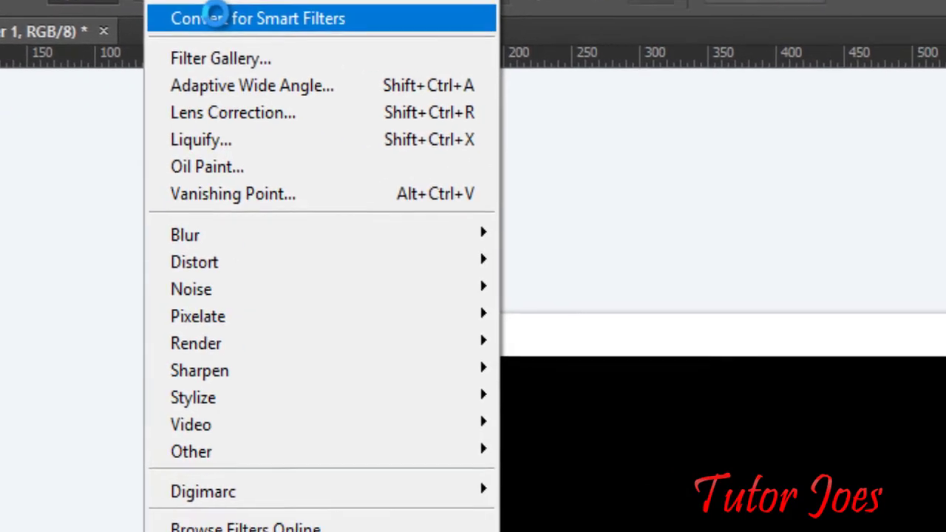
pyautogui.click(476, 88)
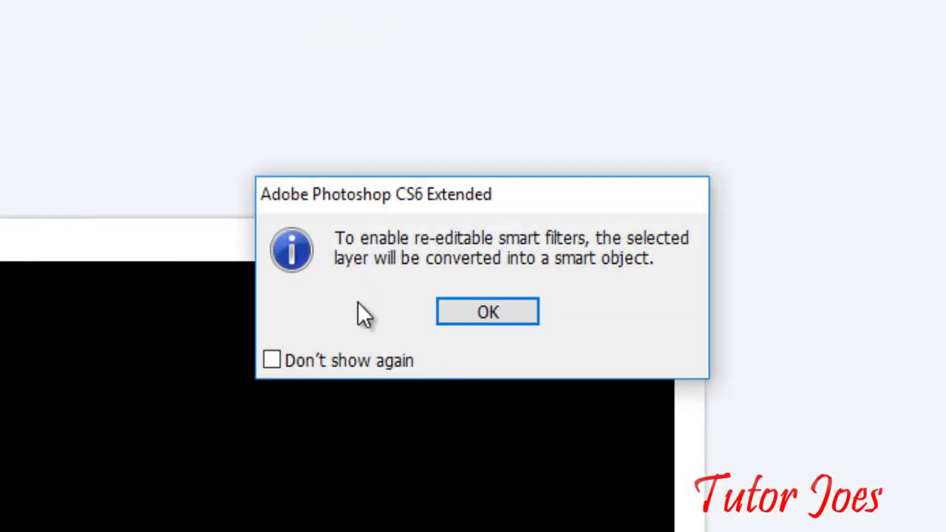
pyautogui.click(570, 153)
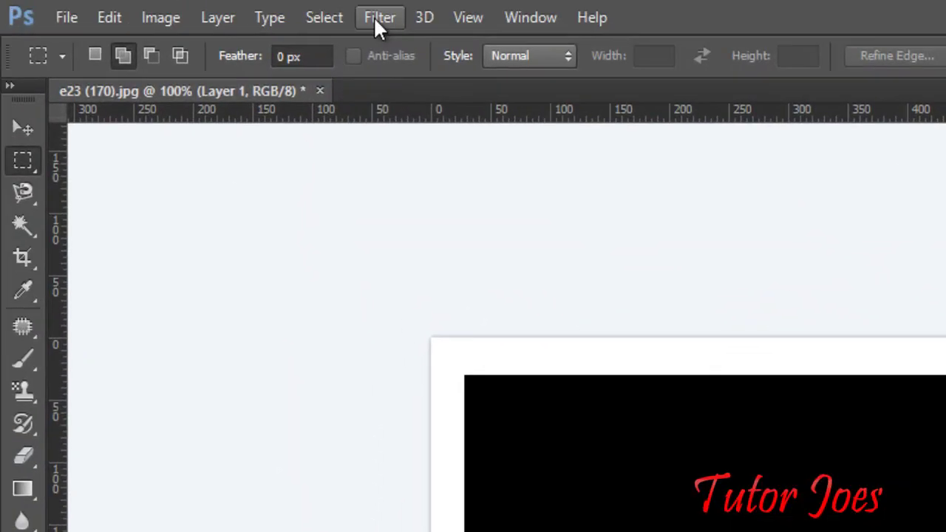
# Step: Apply a Gaussian Blur with a 14-pixel radius to the Layer 1 smart object
pyautogui.click(376, 19)
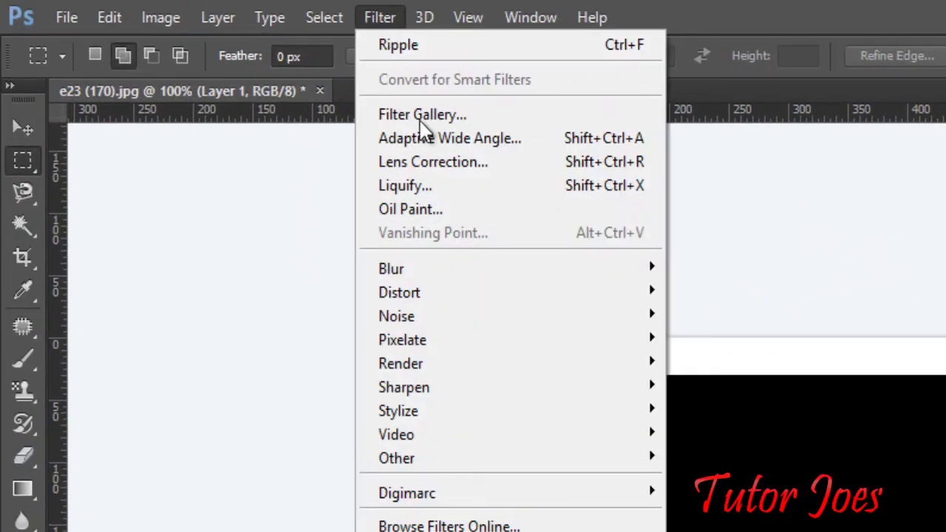
pyautogui.moveTo(190, 139)
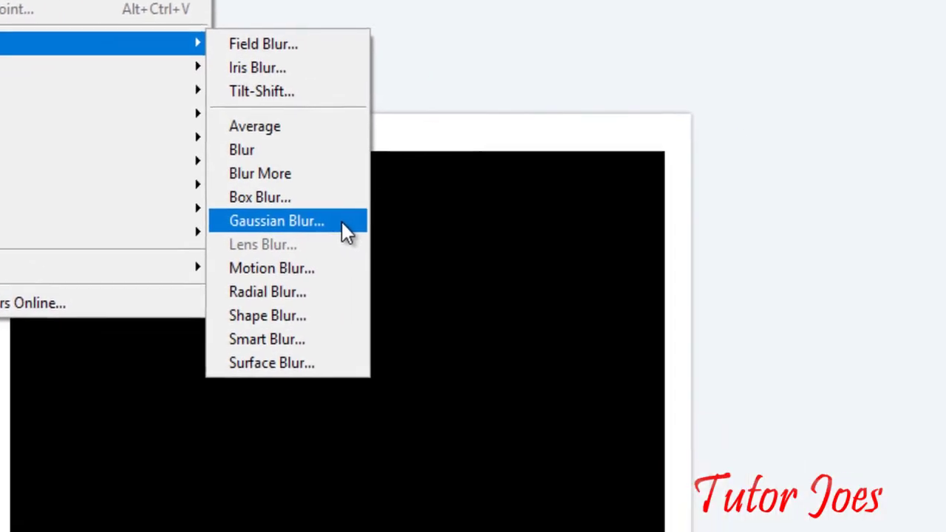
pyautogui.click(612, 323)
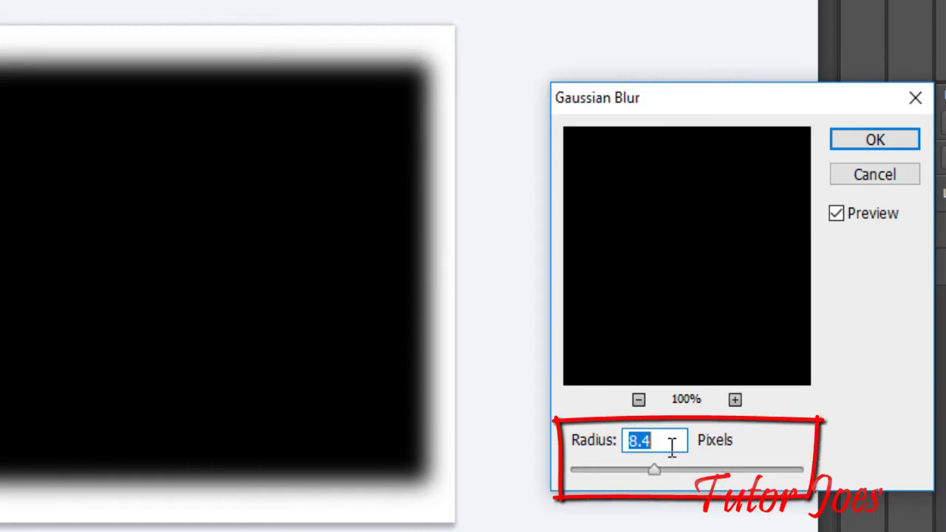
pyautogui.write('14')
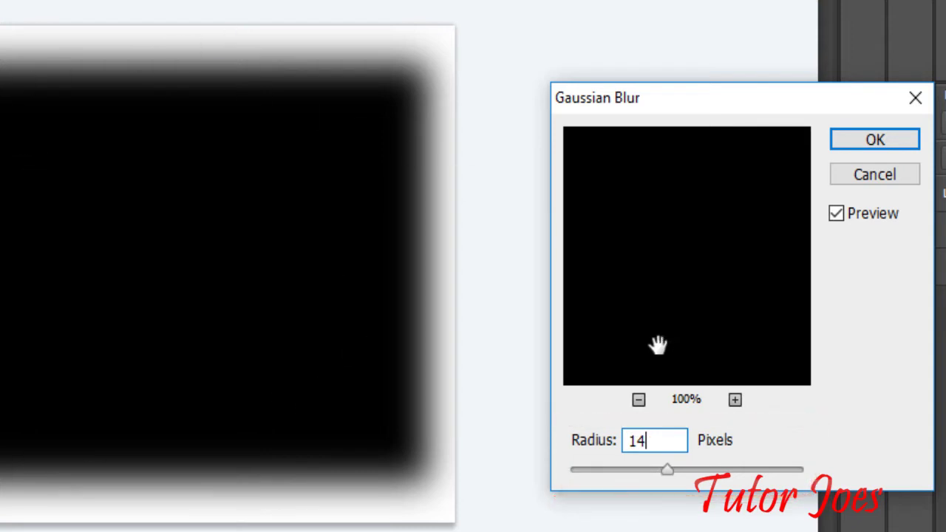
pyautogui.press('BackSpace')
pyautogui.press('BackSpace')
pyautogui.write('14')
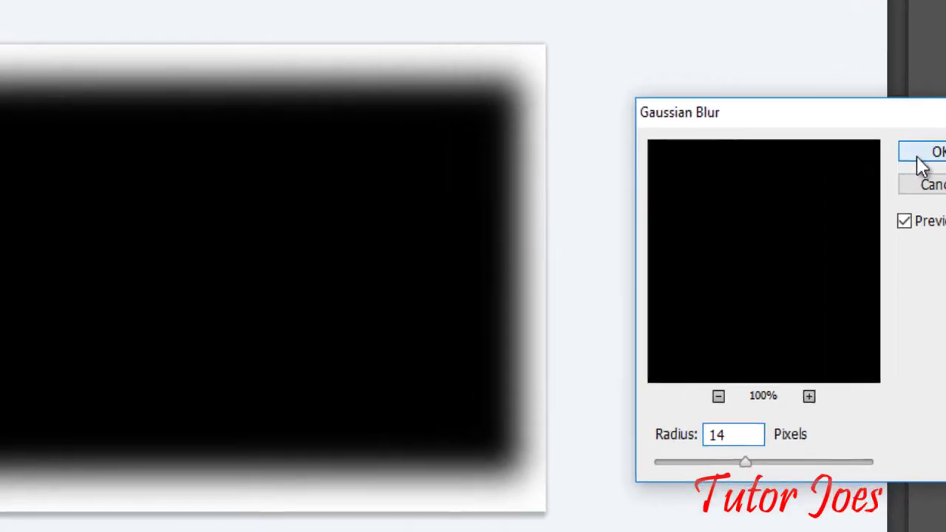
pyautogui.click(857, 144)
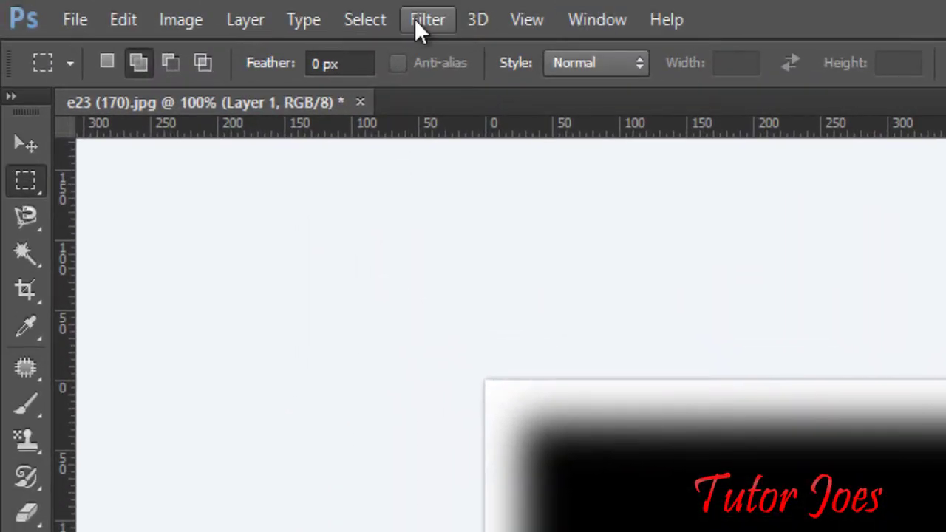
# Step: Apply Color Halftone with Max. Radius 10 and all four channel angles at 40
pyautogui.click(418, 21)
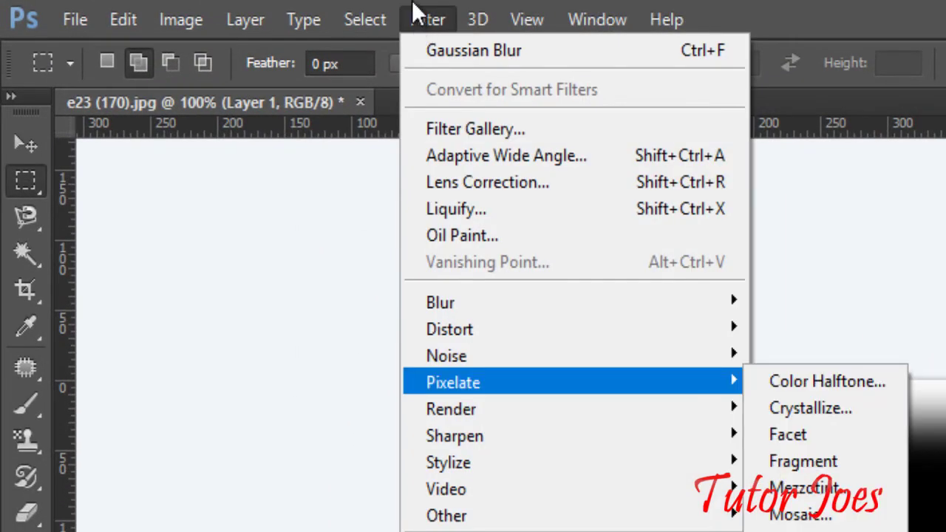
pyautogui.moveTo(405, 305)
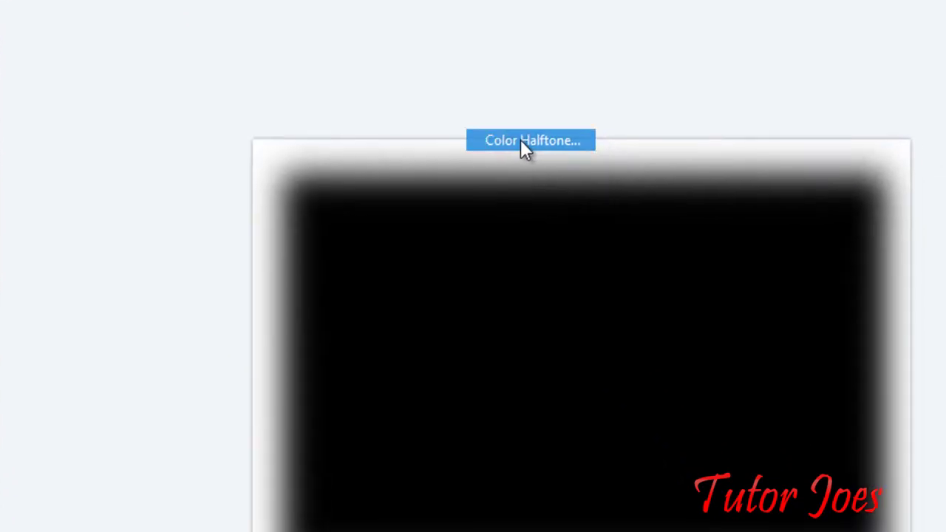
pyautogui.click(520, 143)
pyautogui.write('10')
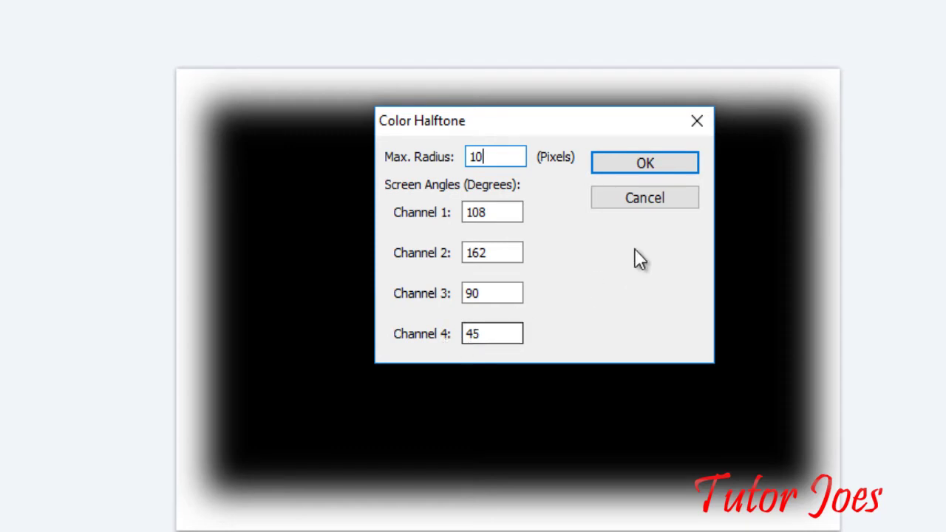
pyautogui.click(489, 212)
pyautogui.moveTo(488, 212); pyautogui.dragTo(463, 212)
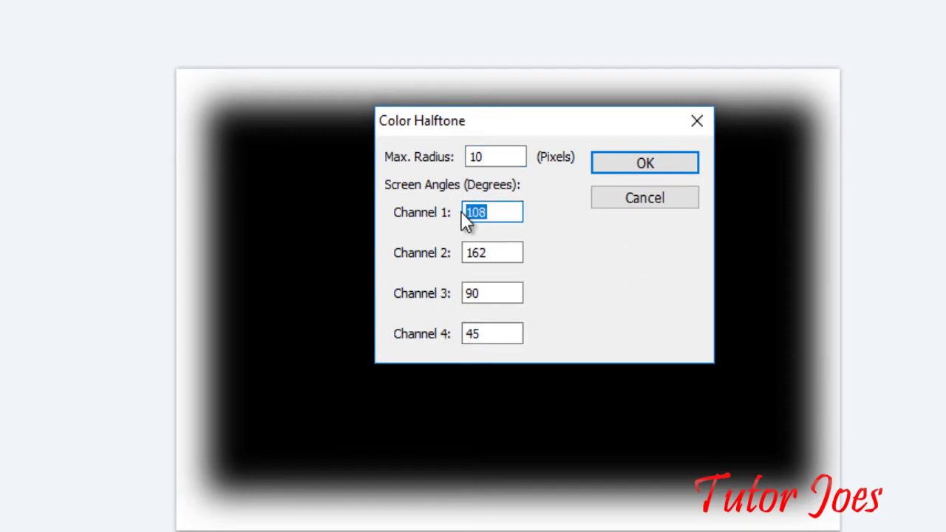
pyautogui.write('40')
pyautogui.moveTo(510, 253); pyautogui.dragTo(443, 254)
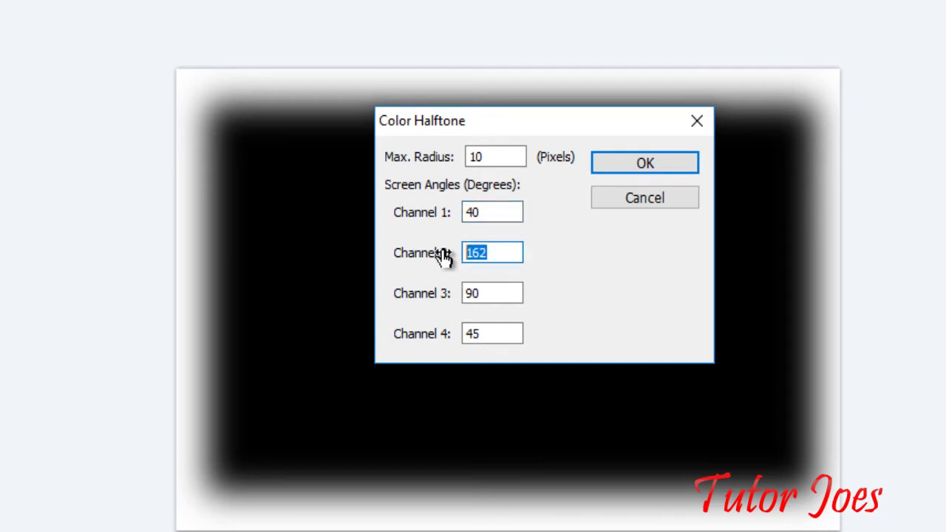
pyautogui.write('40')
pyautogui.doubleClick(493, 296)
pyautogui.write('40')
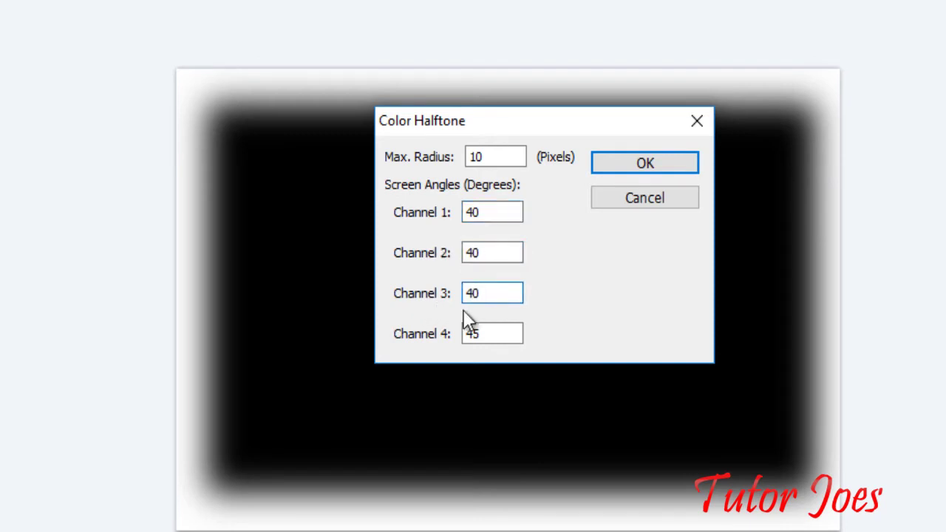
pyautogui.doubleClick(479, 334)
pyautogui.write('40')
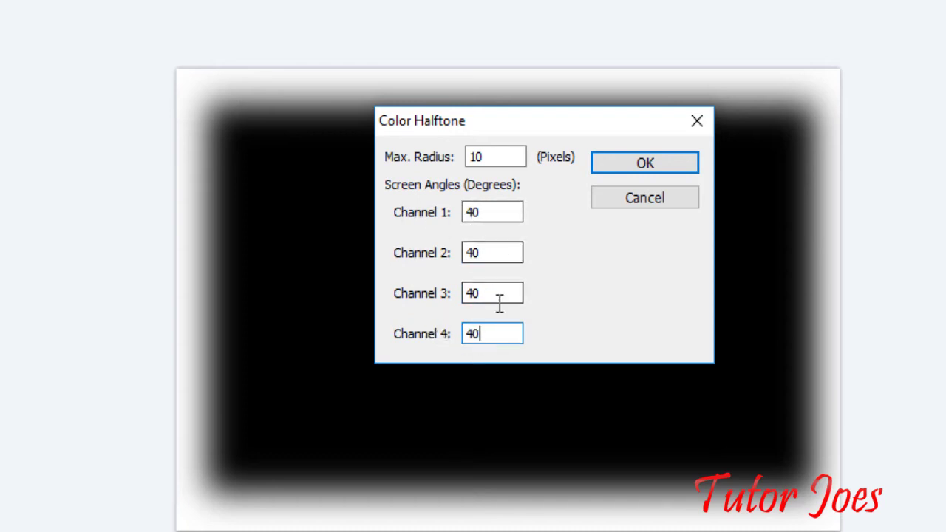
pyautogui.click(610, 164)
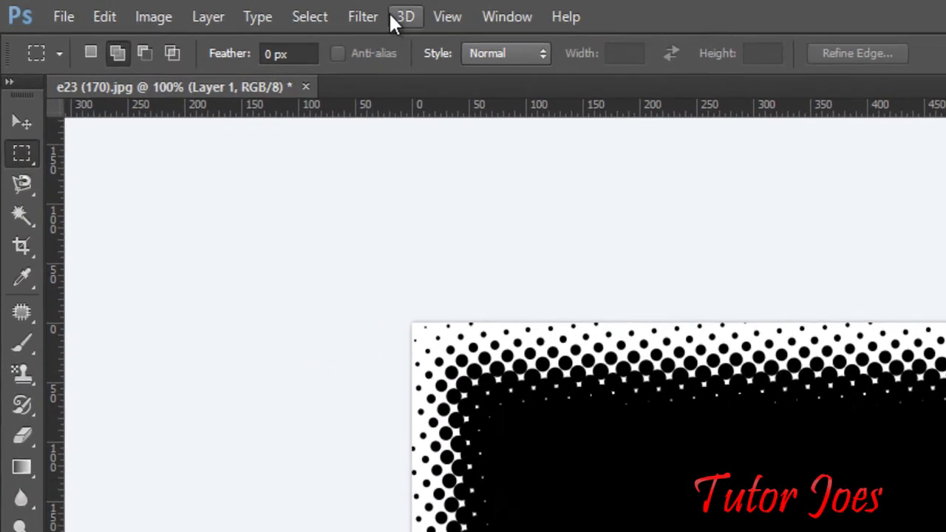
# Step: Reapply Color Halftone with Channel 2 and Channel 4 angles changed to 80
pyautogui.click(405, 22)
pyautogui.moveTo(398, 335)
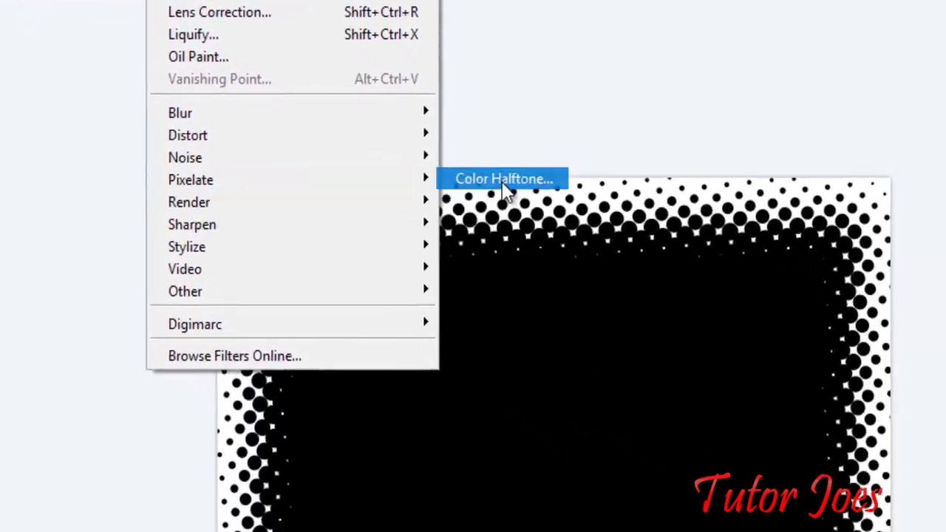
pyautogui.click(692, 318)
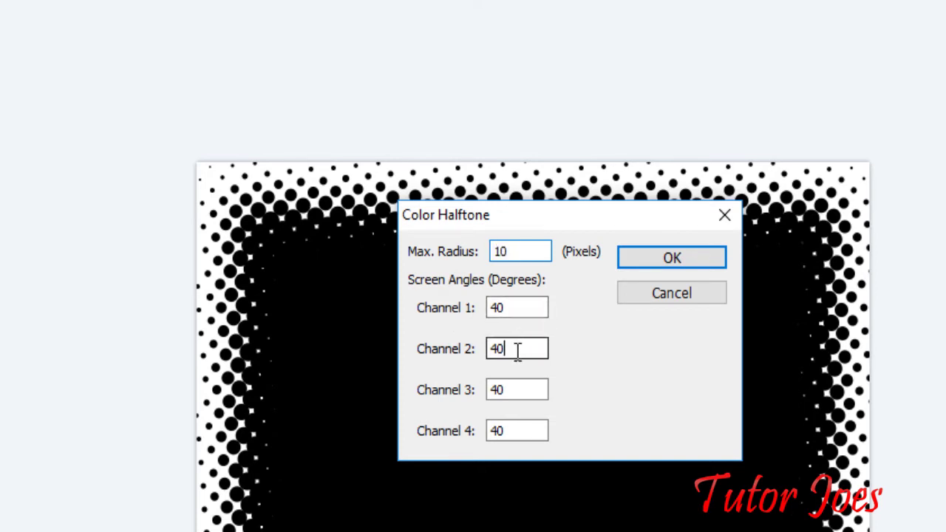
pyautogui.moveTo(515, 350); pyautogui.dragTo(473, 355)
pyautogui.write('80')
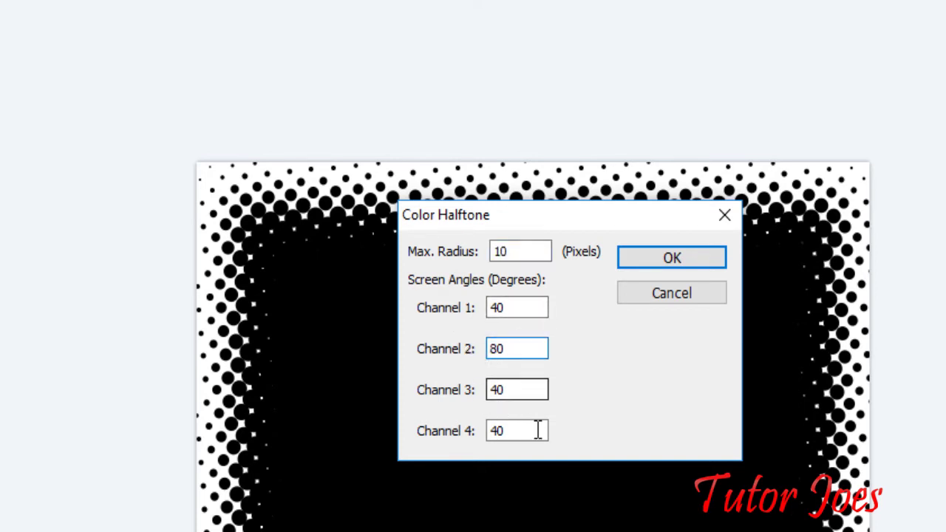
pyautogui.moveTo(539, 429); pyautogui.dragTo(449, 443)
pyautogui.write('80')
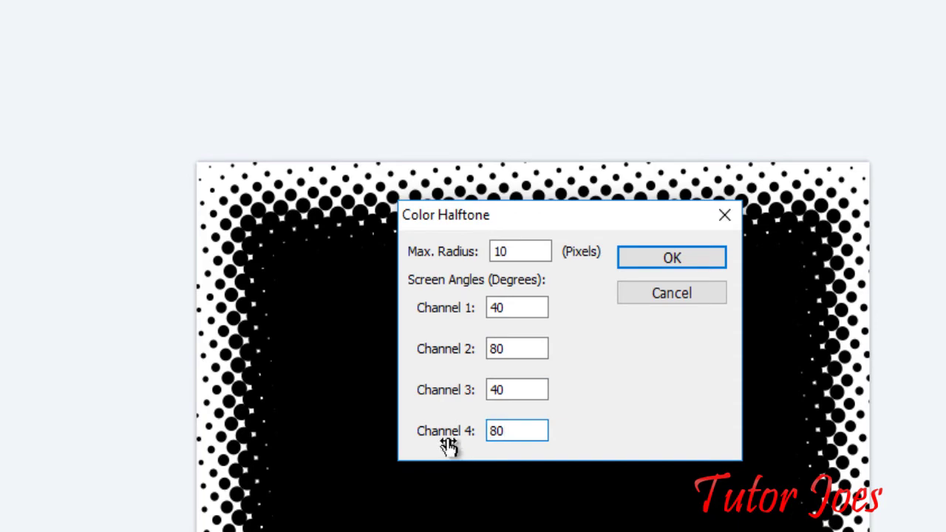
pyautogui.click(674, 256)
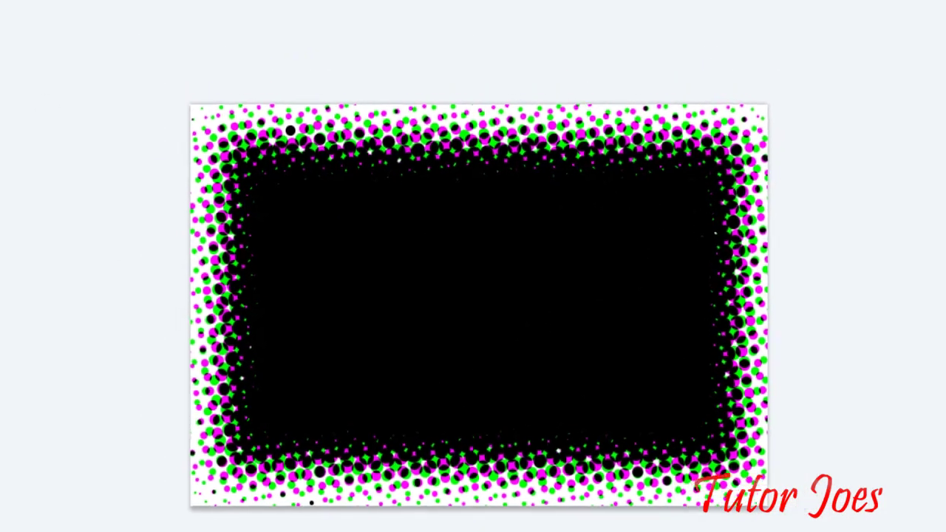
# Step: Apply Color Halftone again with Channel 2 and Channel 4 set back to 40
pyautogui.click(228, 11)
pyautogui.moveTo(244, 206)
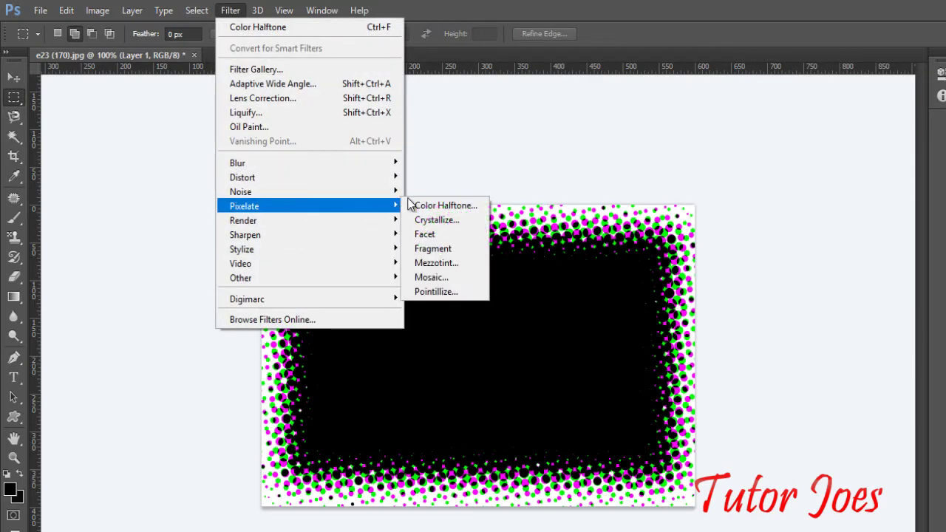
pyautogui.click(436, 205)
pyautogui.click(459, 325)
pyautogui.moveTo(459, 325); pyautogui.dragTo(450, 327)
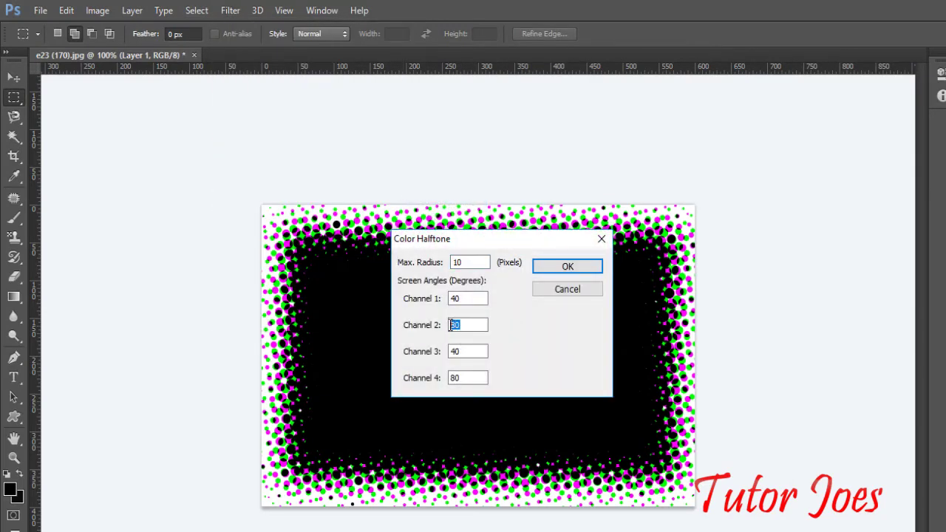
pyautogui.click(467, 375)
pyautogui.write('40')
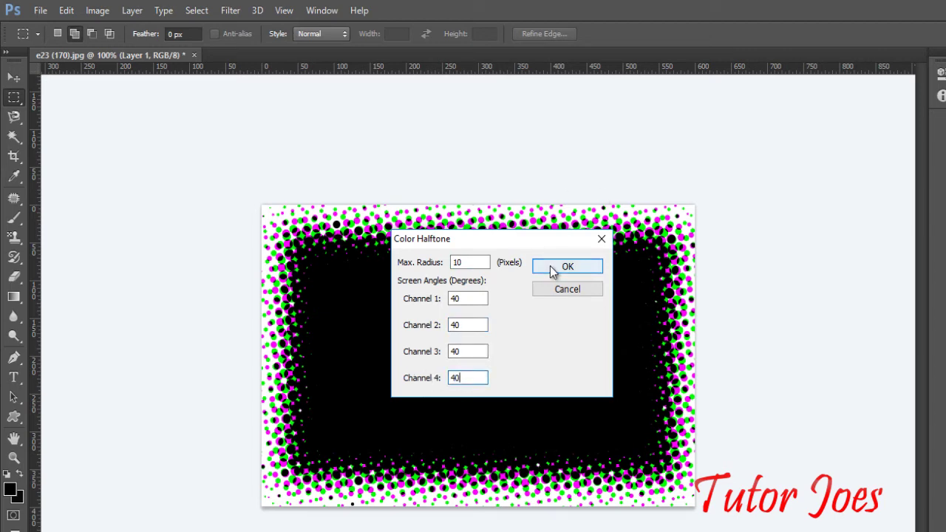
pyautogui.click(554, 267)
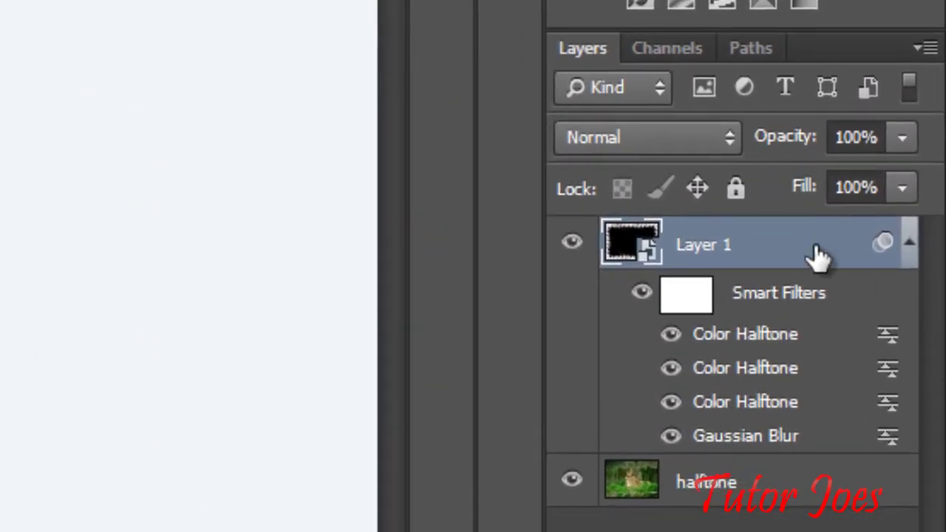
# Step: Set Layer 1's blend mode to Screen
pyautogui.click(678, 148)
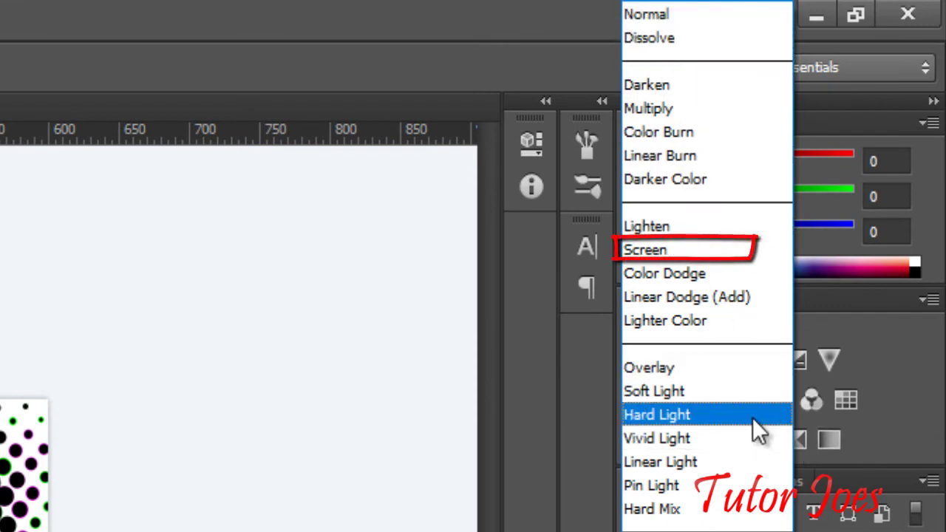
pyautogui.click(667, 250)
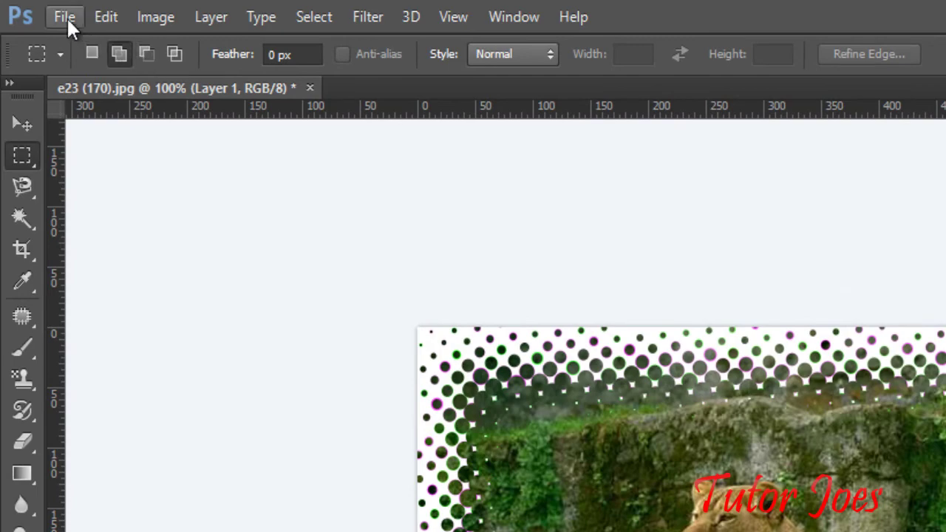
# Step: Save the image under the name halftone with JPEG as the file format
pyautogui.click(66, 16)
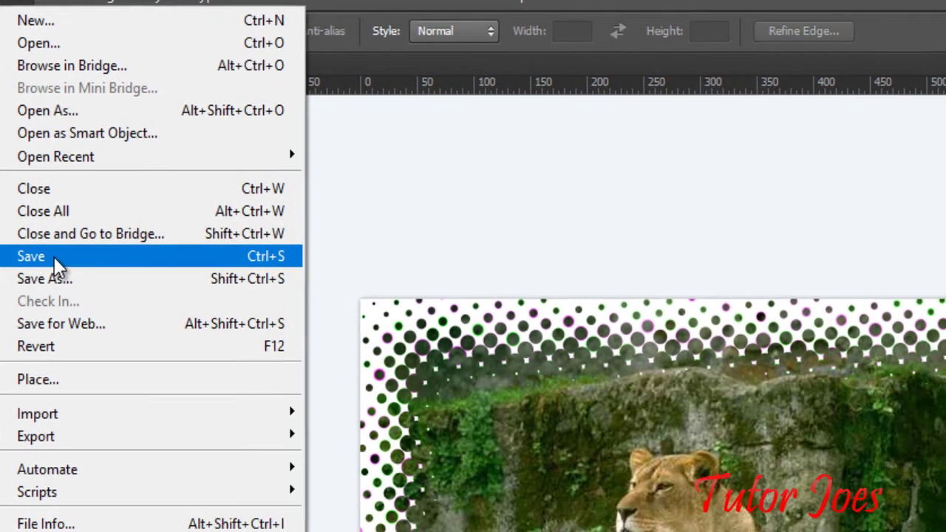
pyautogui.click(56, 261)
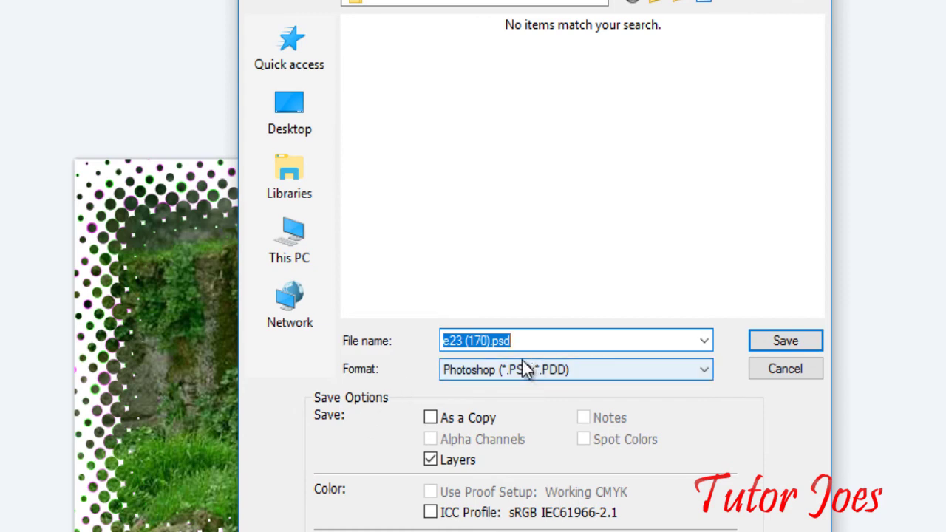
pyautogui.write('halftone')
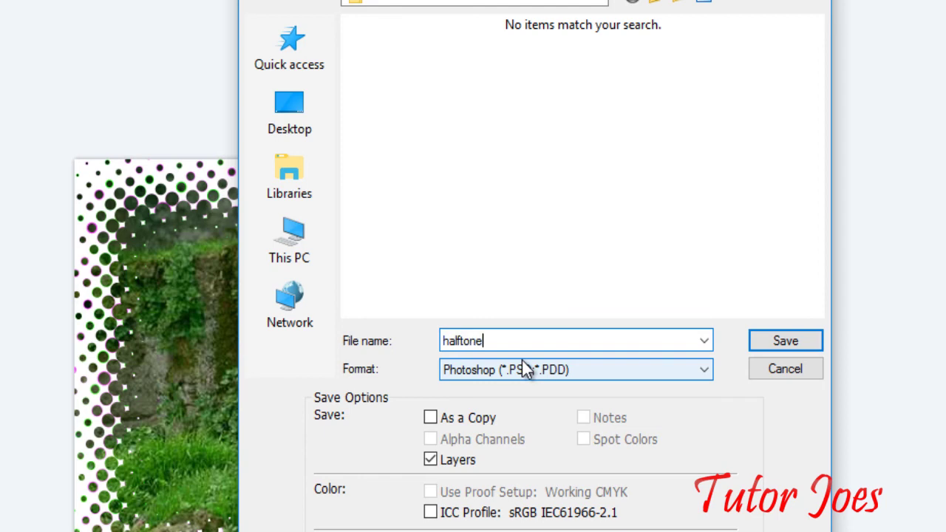
pyautogui.click(523, 372)
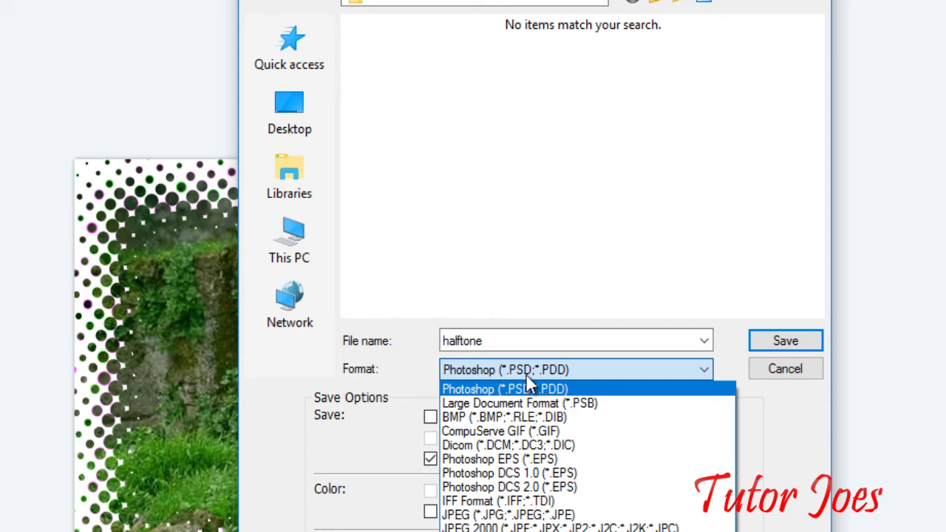
pyautogui.click(540, 515)
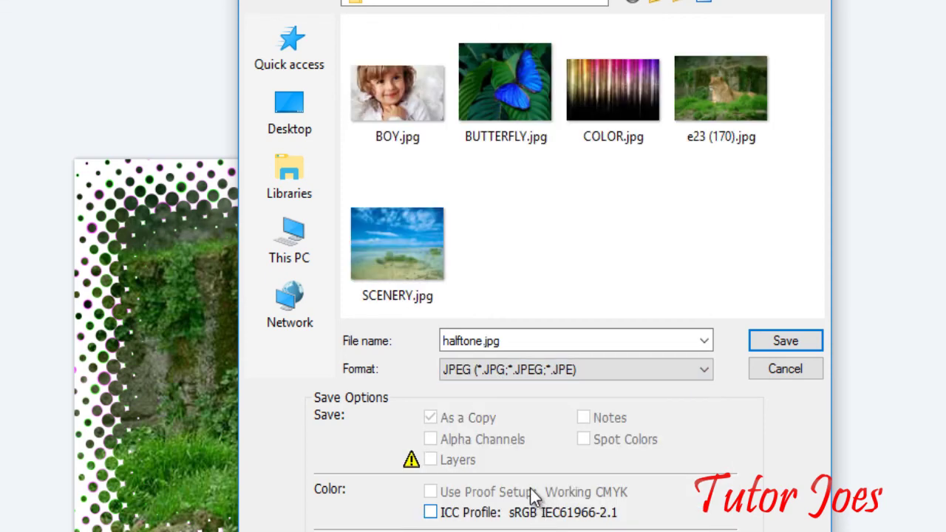
pyautogui.click(796, 344)
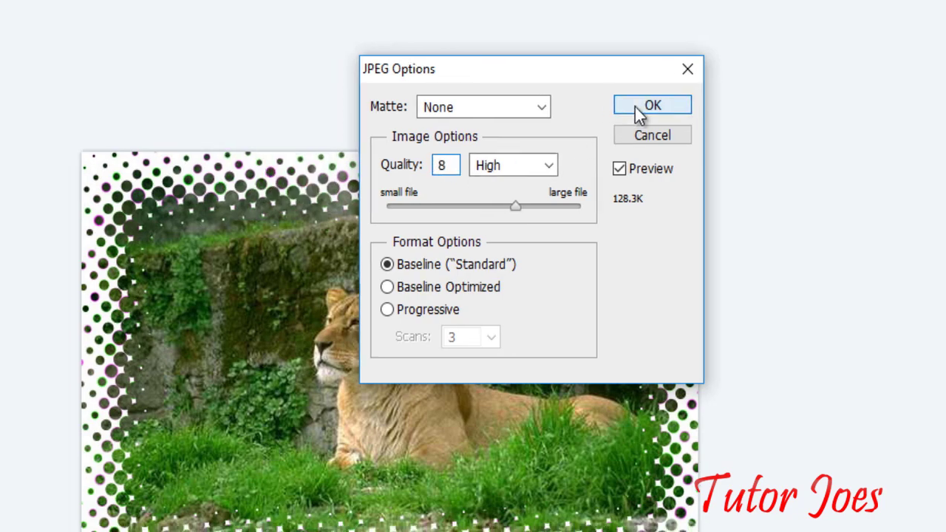
# Step: Confirm JPEG quality 8 to finish saving halftone.jpg
pyautogui.click(635, 109)
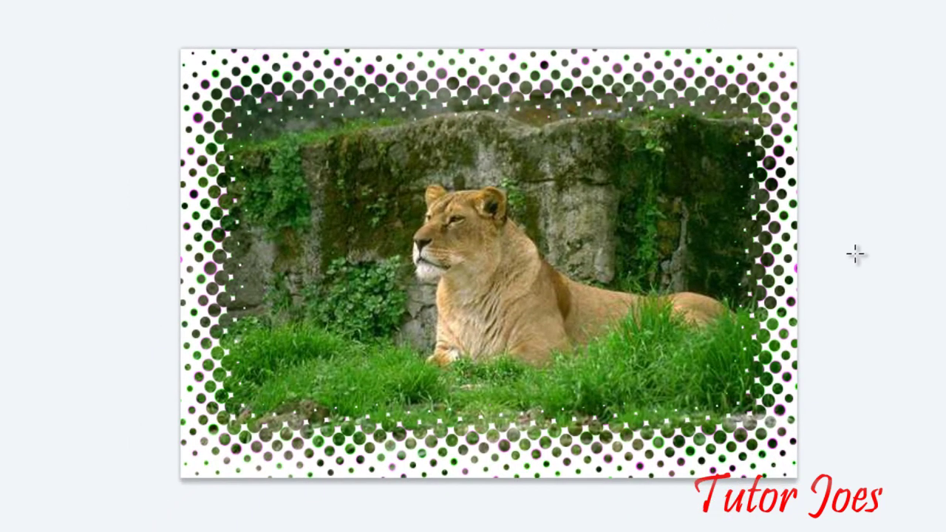